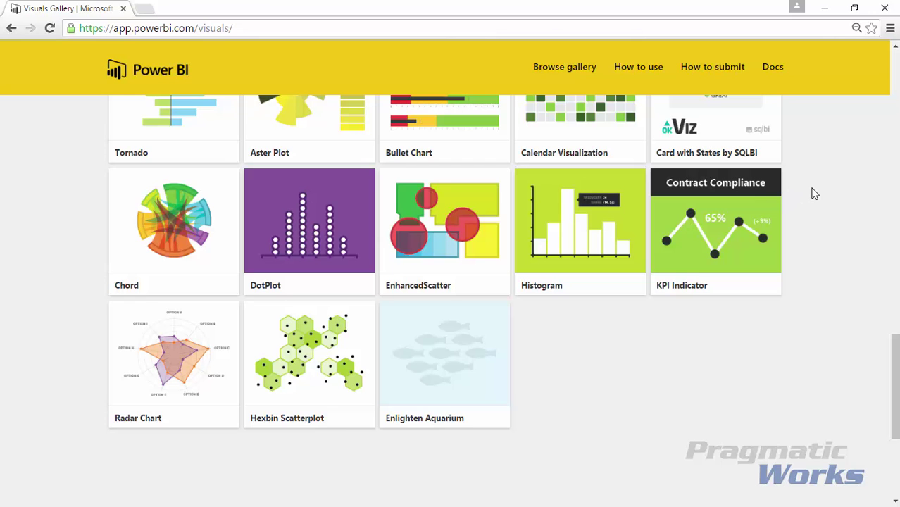
scroll(813, 188, up, 7)
scroll(814, 198, down, 4)
scroll(814, 198, down, 4)
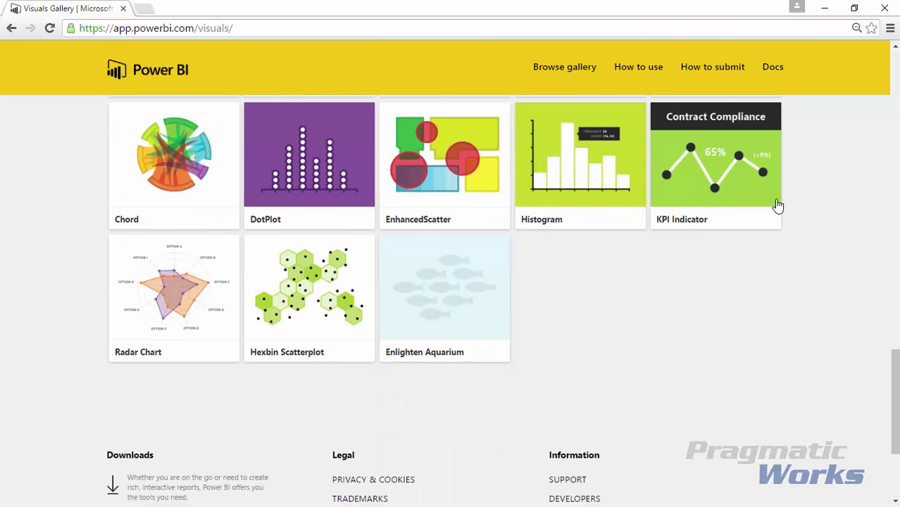
scroll(570, 285, up, 1)
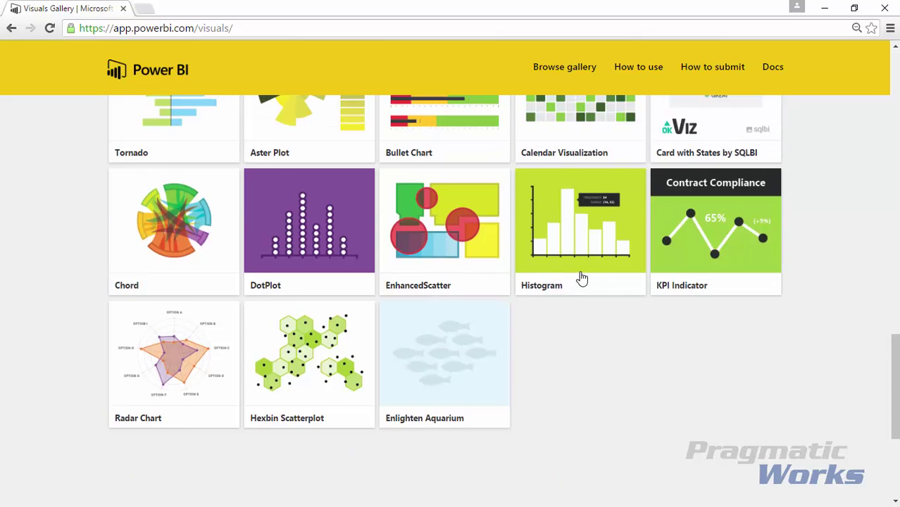
click(578, 274)
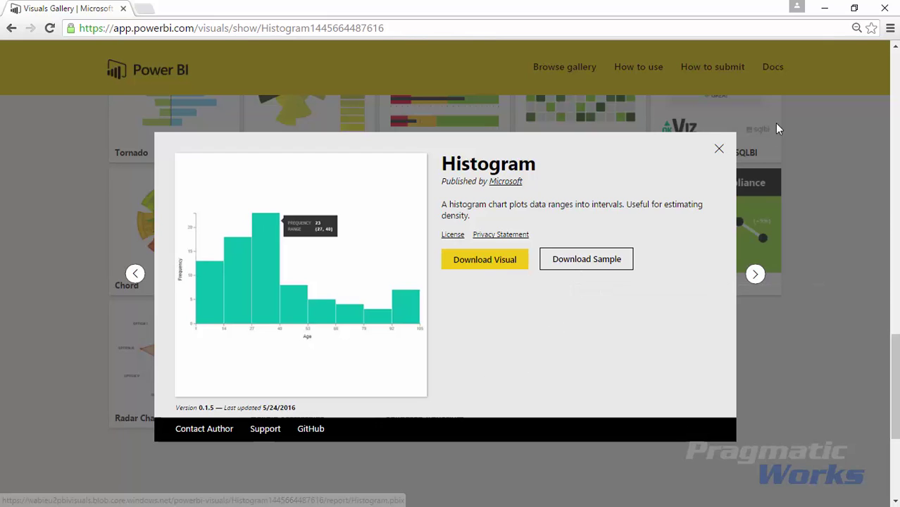
click(719, 150)
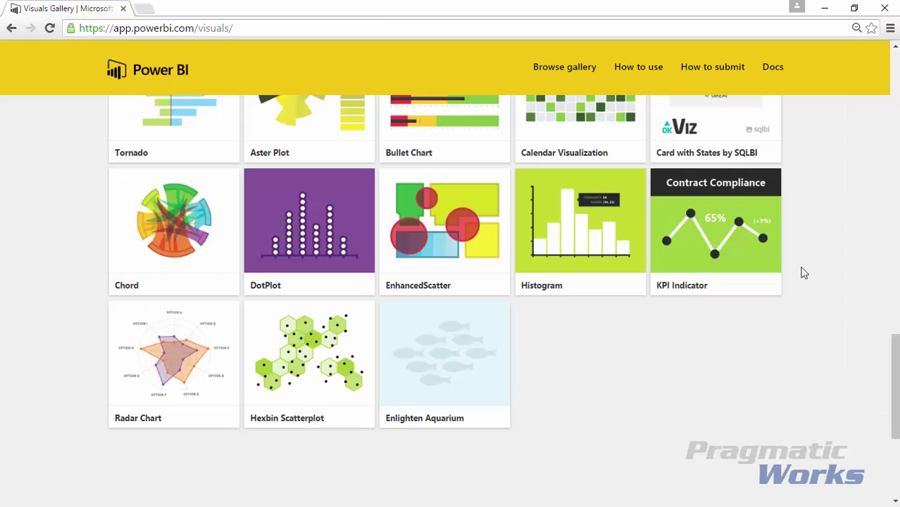
Import Histogram.0.1.5.pbiviz from the Custom Visuals folder into the Visualizations pane.
key(alt+Tab)
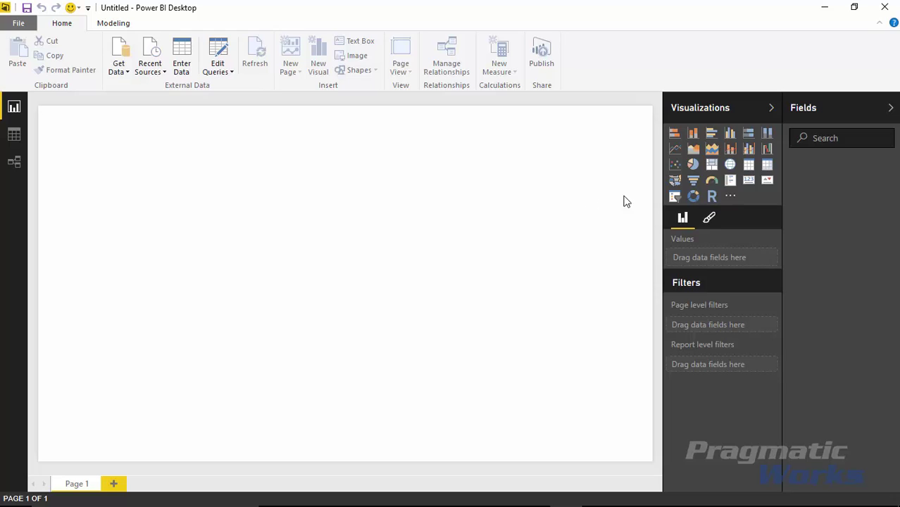
click(732, 200)
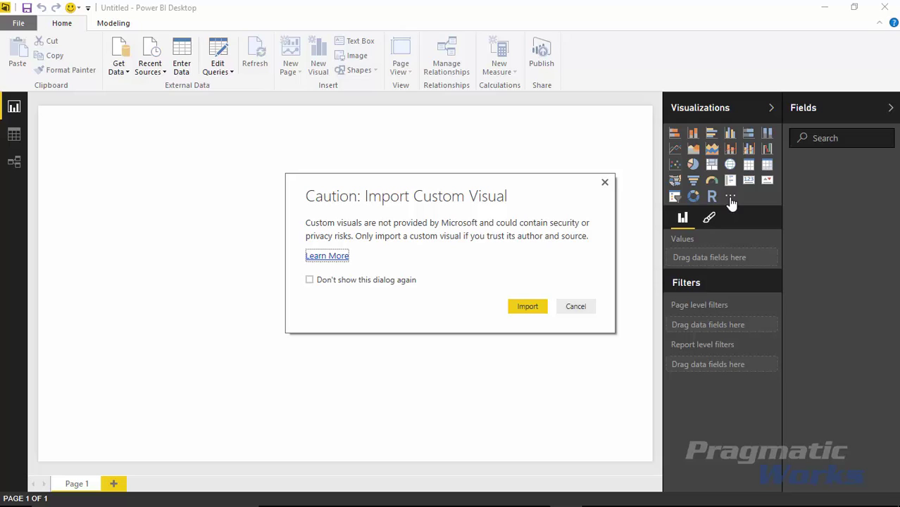
click(527, 307)
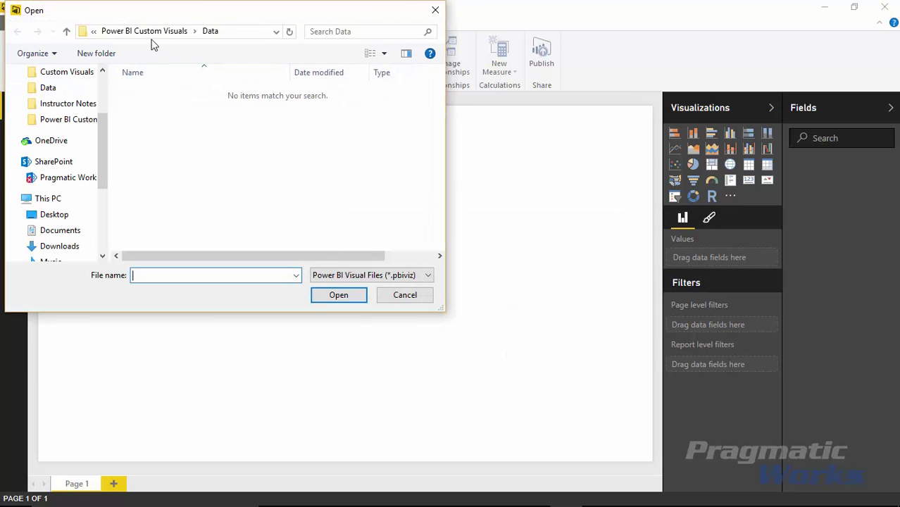
click(153, 31)
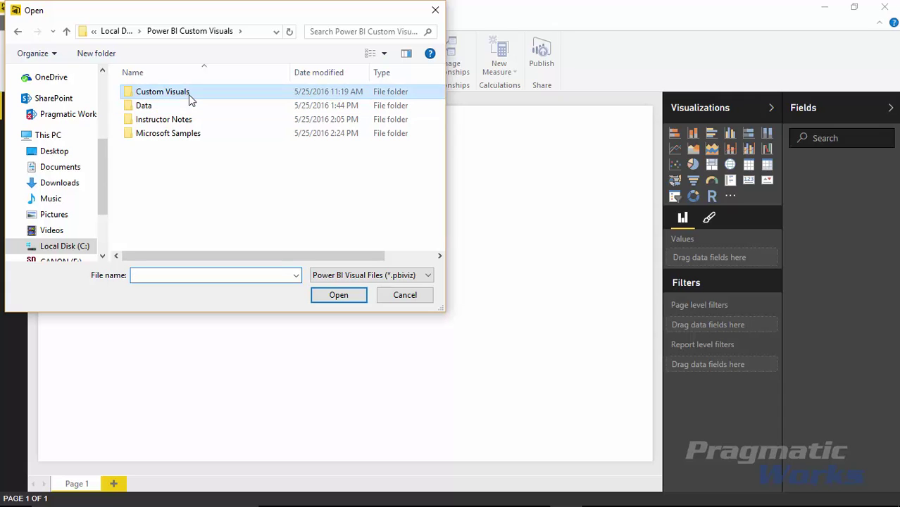
double_click(188, 95)
click(211, 123)
key(h)
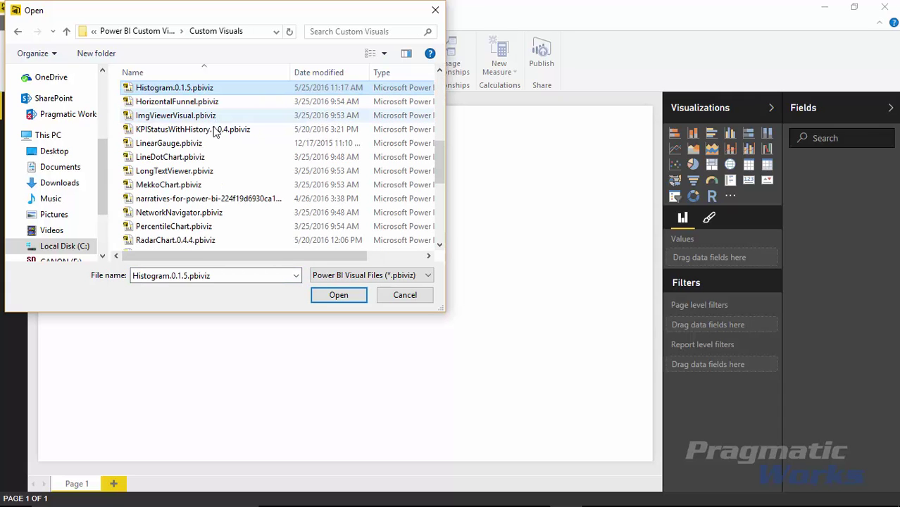
click(338, 290)
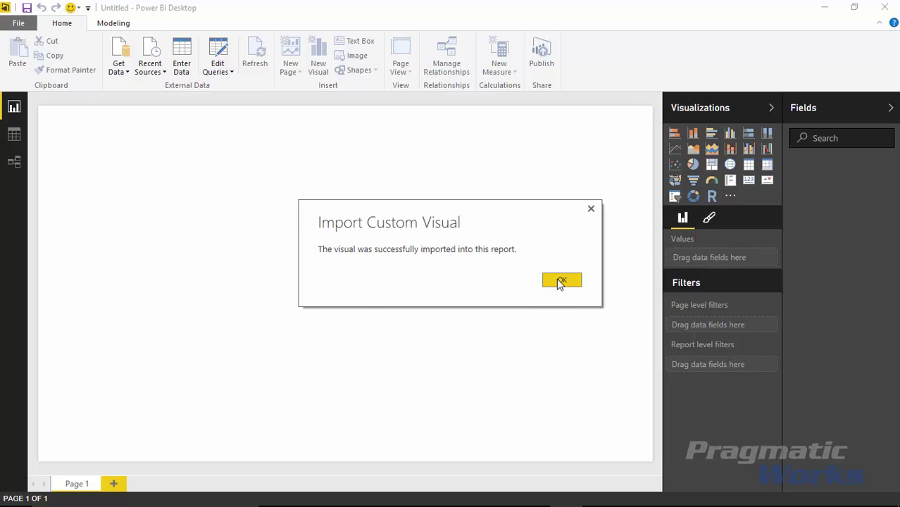
click(562, 279)
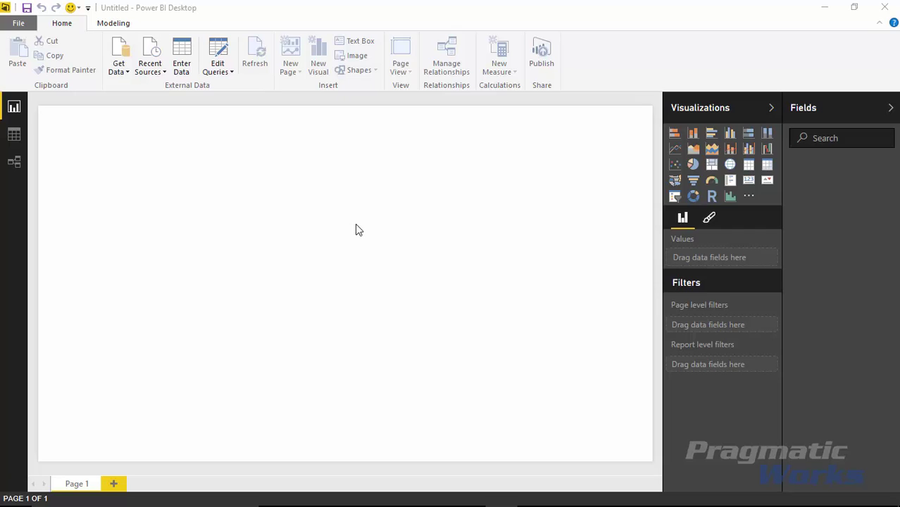
Load the Roster table from Data\Employee List.xlsx through Get Data > Excel.
click(121, 62)
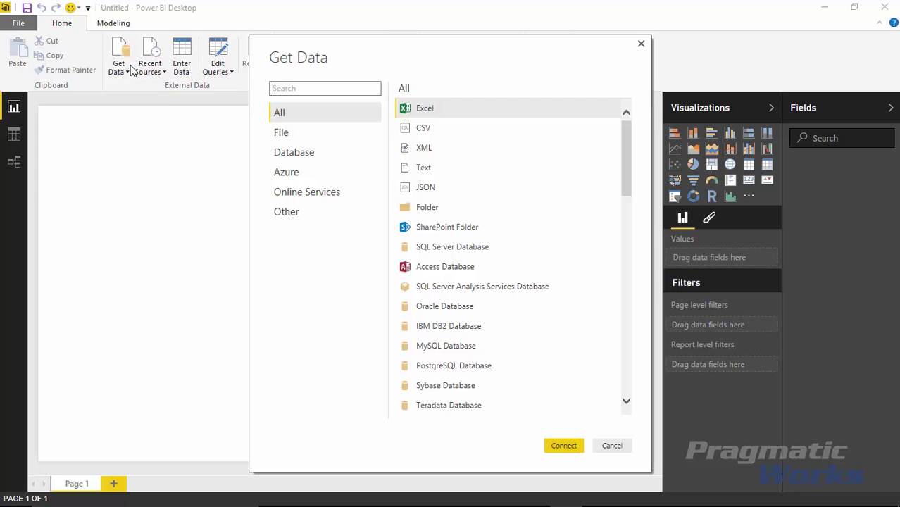
click(432, 110)
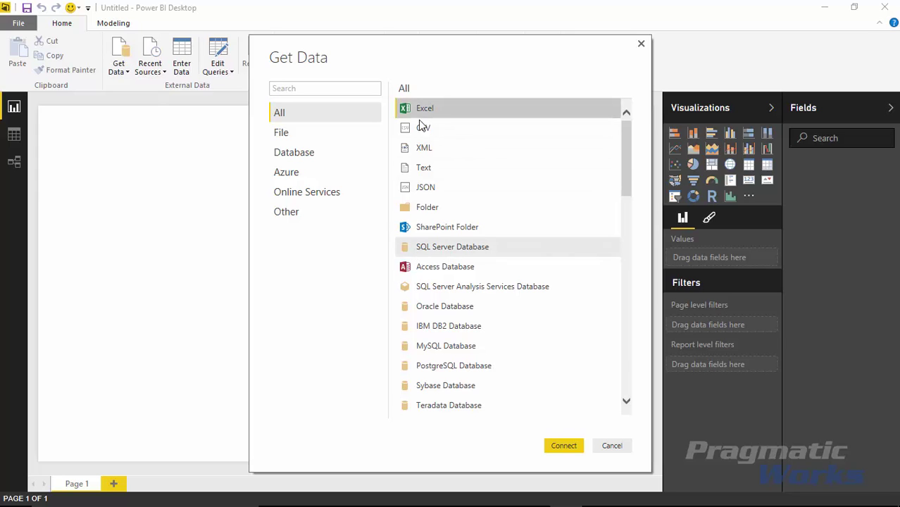
click(563, 445)
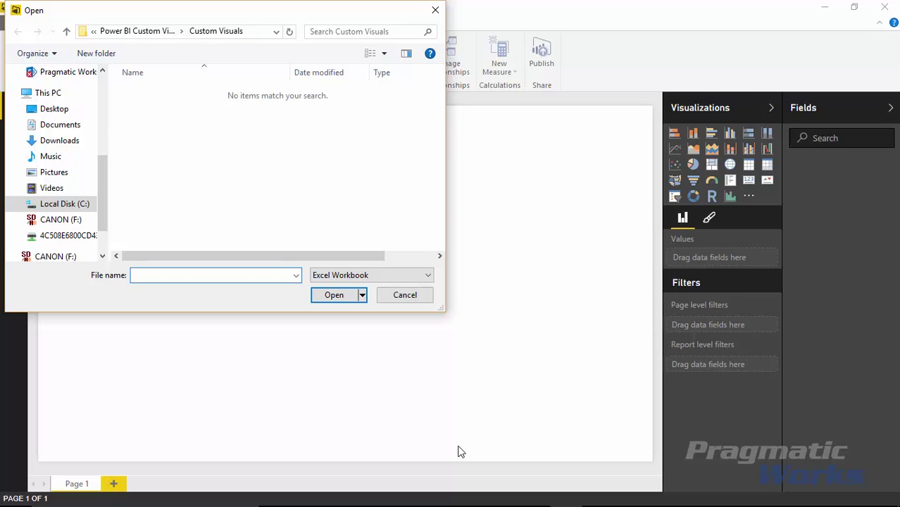
click(141, 31)
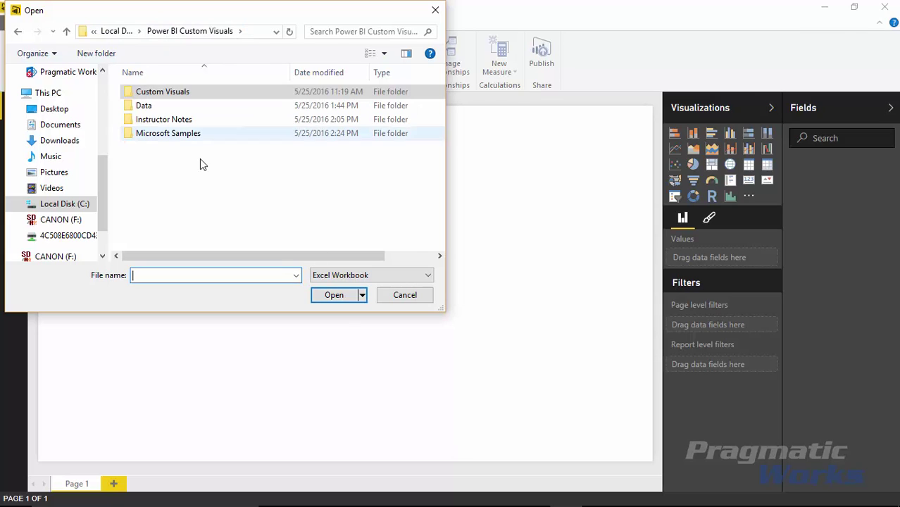
double_click(155, 109)
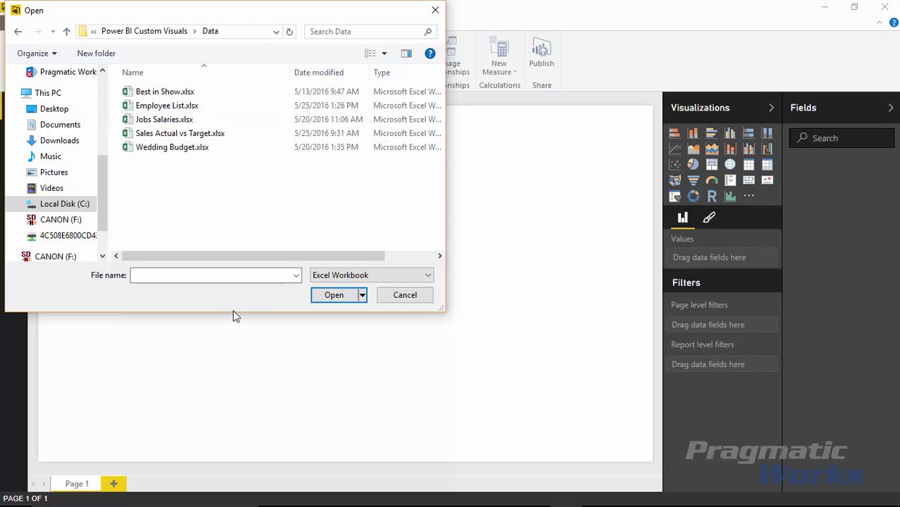
click(188, 107)
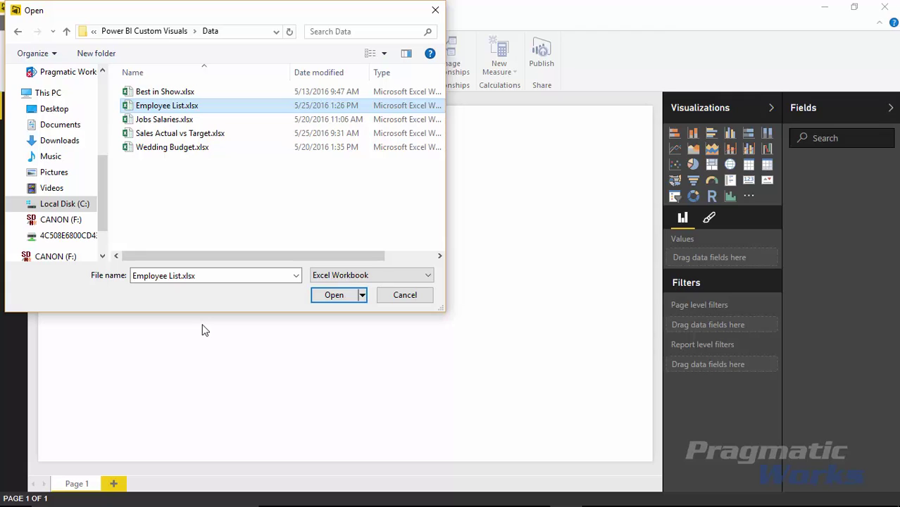
click(325, 296)
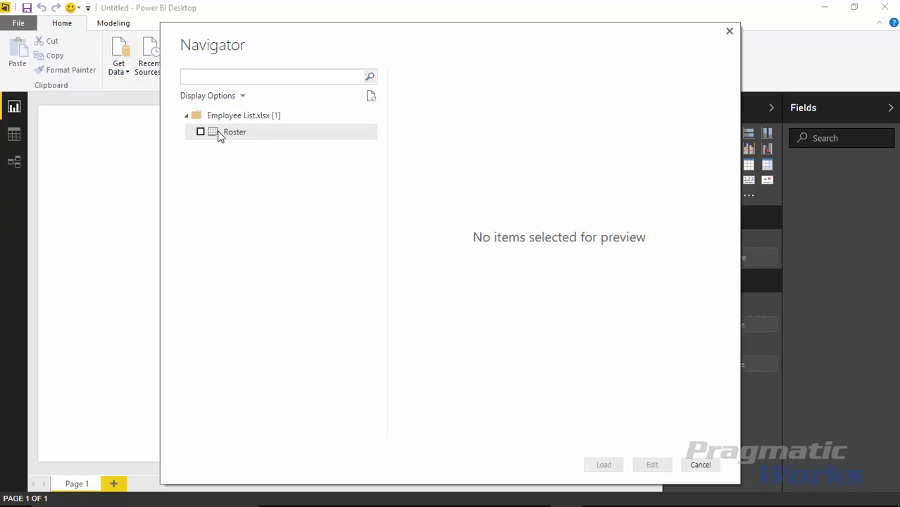
click(218, 138)
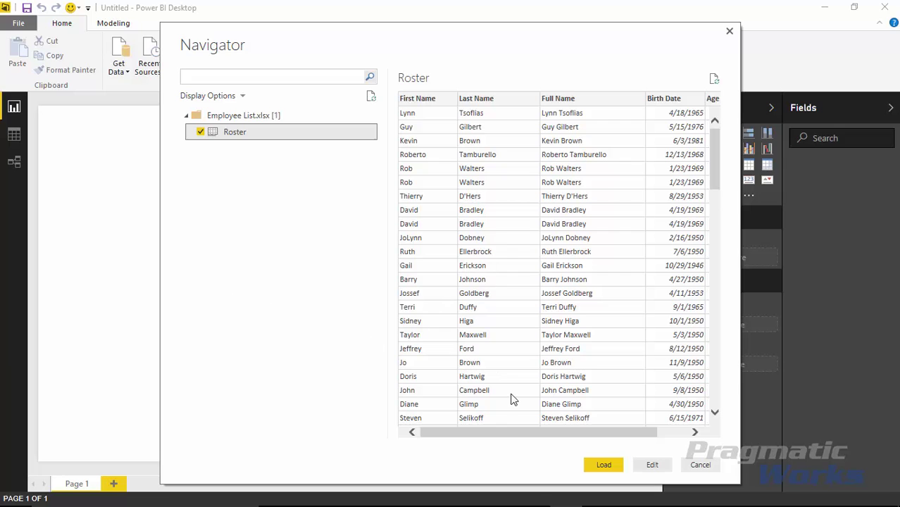
drag(520, 433, 593, 440)
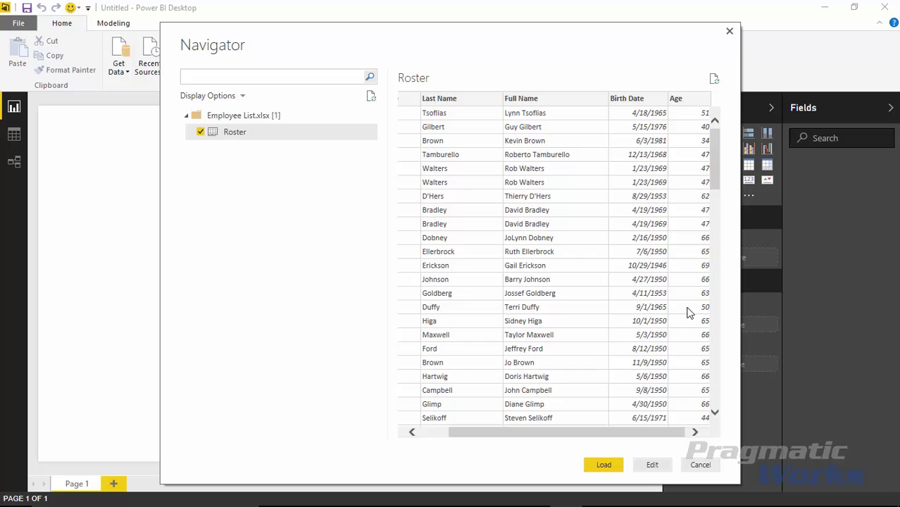
click(603, 466)
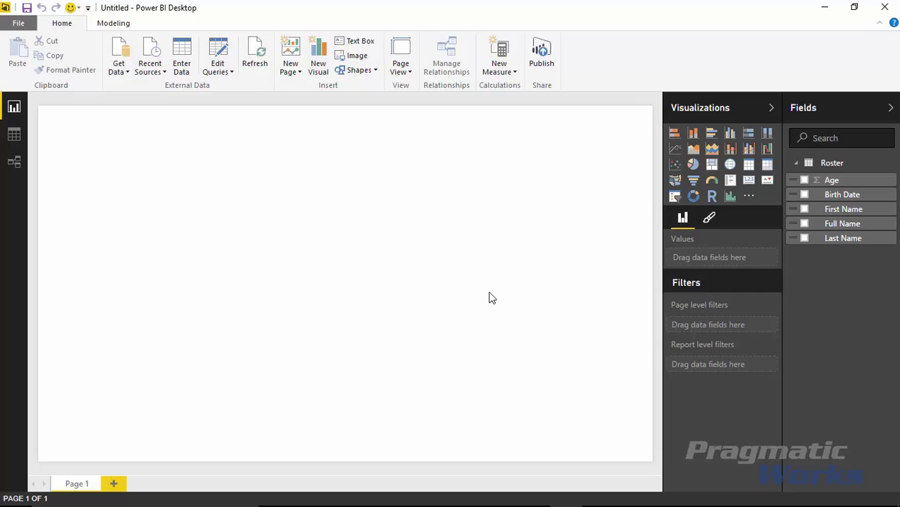
Add a Full Name and Age table and stretch it taller on the left.
click(803, 223)
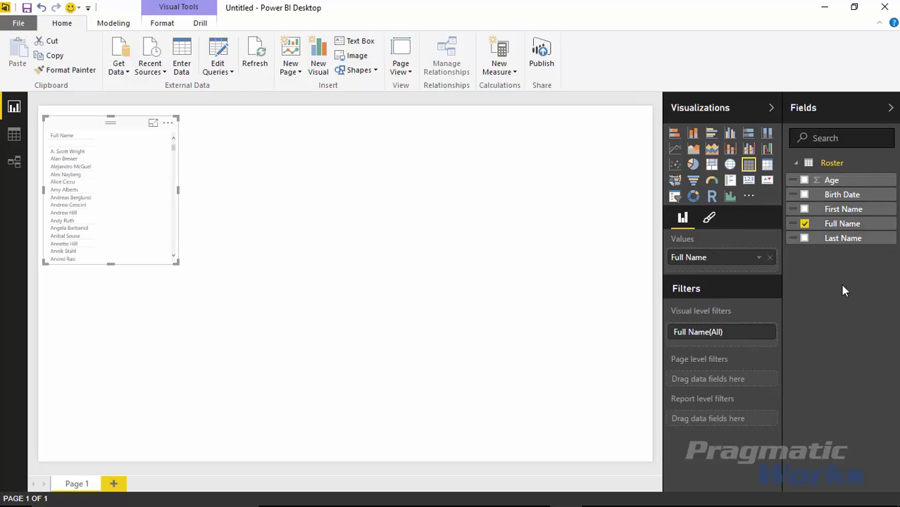
click(804, 180)
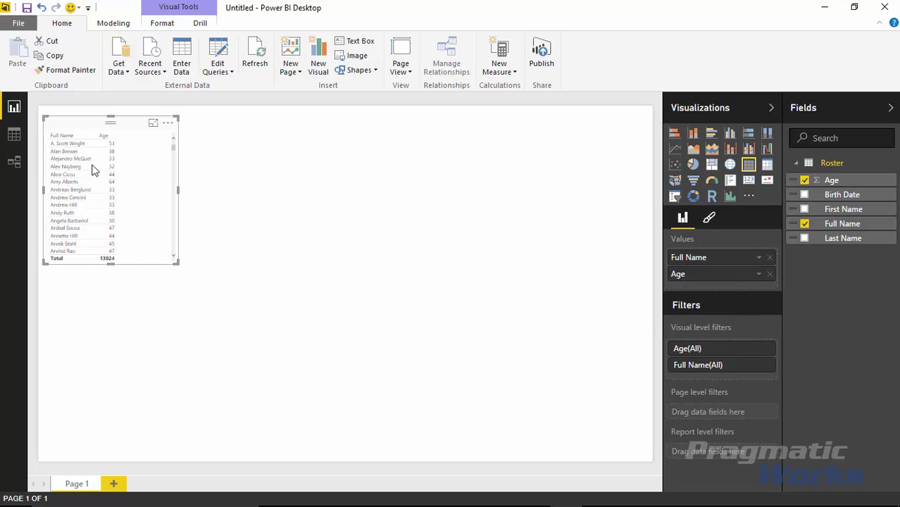
drag(176, 263, 206, 446)
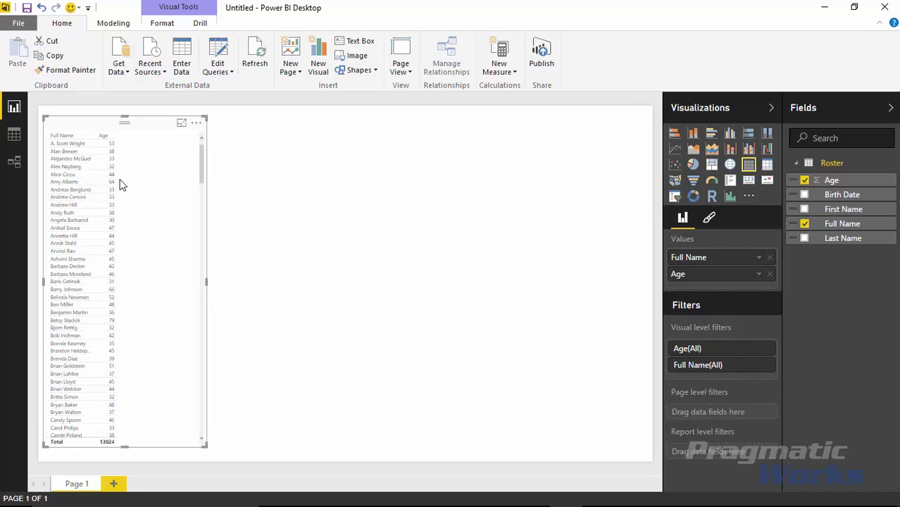
Raise the table's text size to 14 pt in General formatting.
click(710, 220)
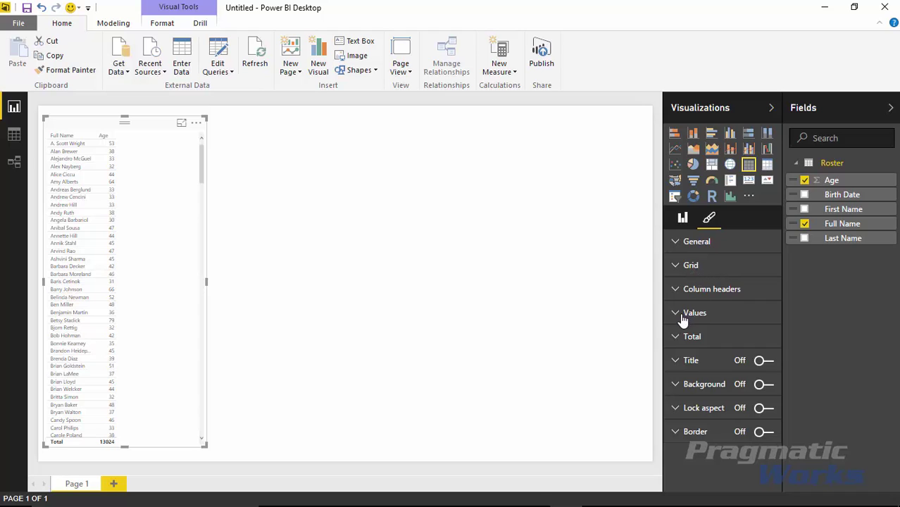
click(677, 242)
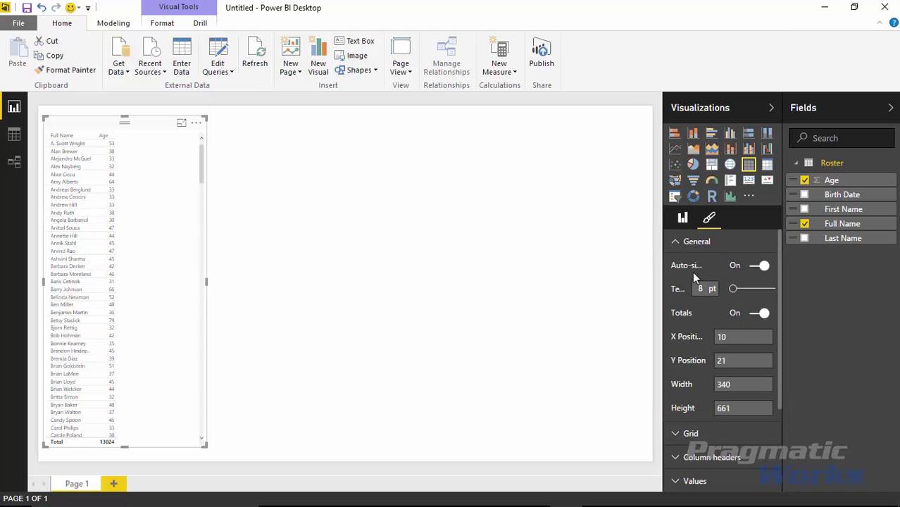
drag(734, 294, 739, 291)
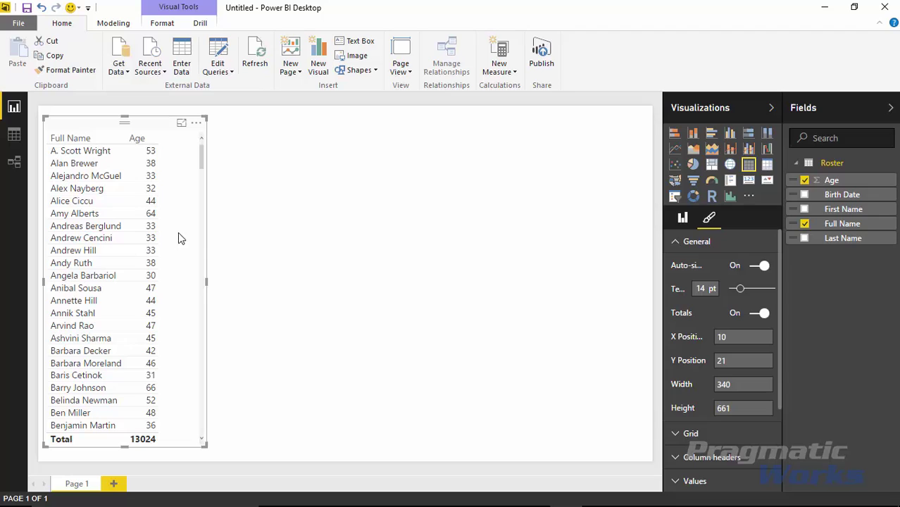
Place an enlarged Histogram beside the table with Age values and Count of Full Name frequency.
click(329, 308)
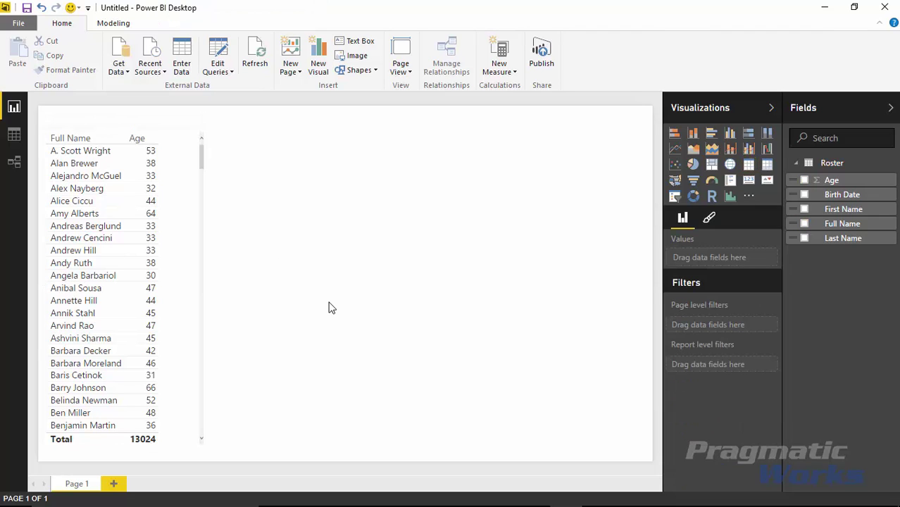
click(729, 198)
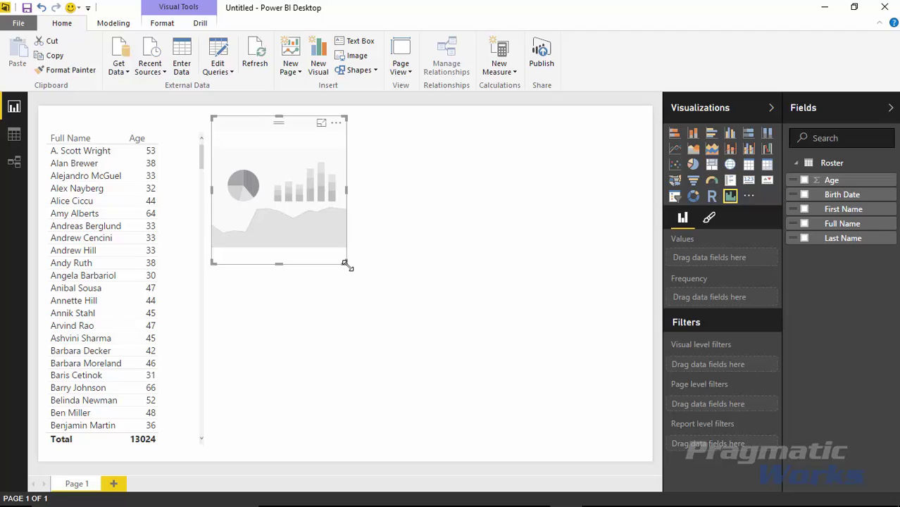
drag(345, 264, 585, 339)
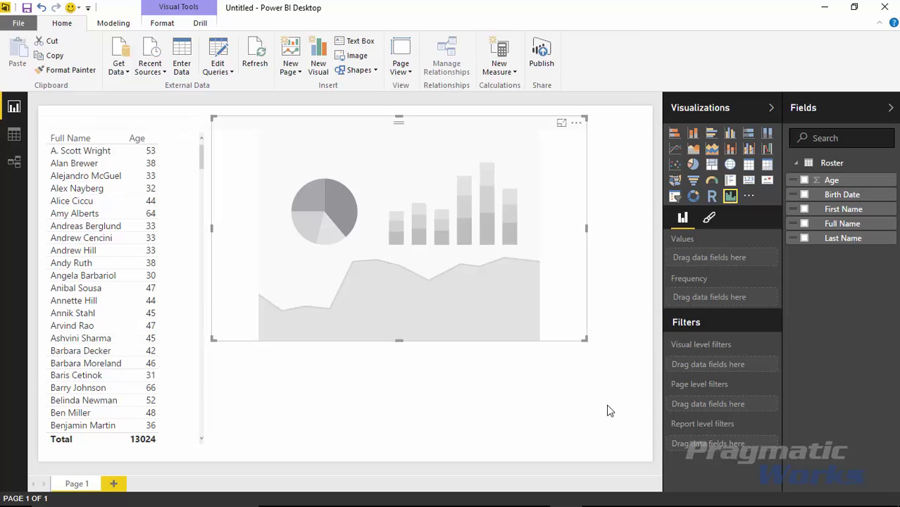
click(804, 181)
click(803, 224)
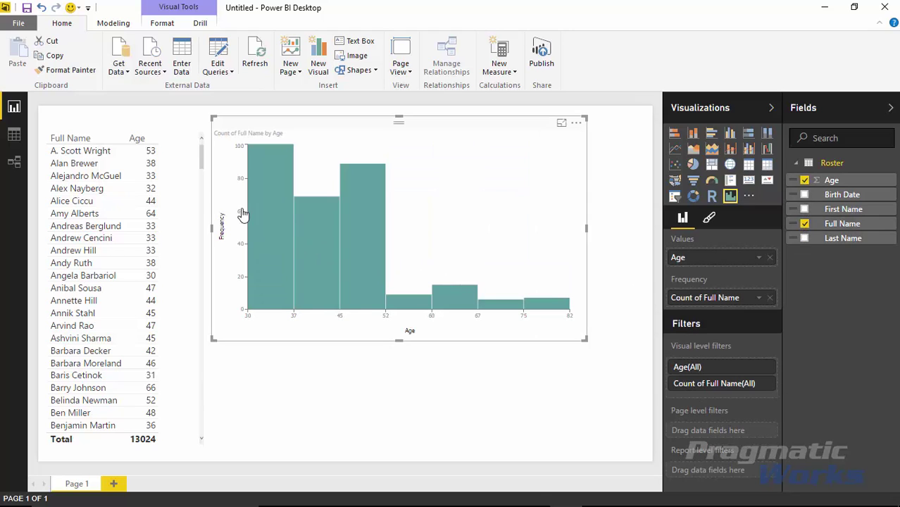
drag(584, 339, 631, 367)
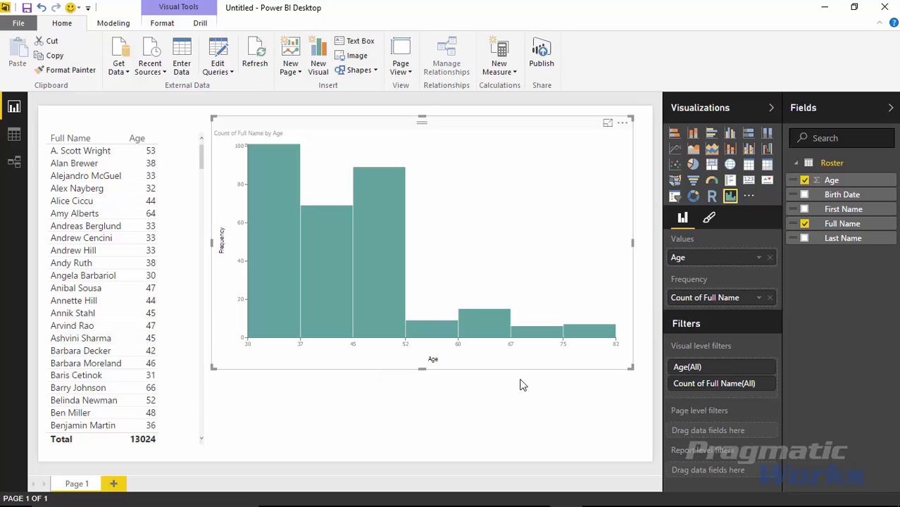
Keep the histogram's title on and its background off in Format settings.
click(709, 219)
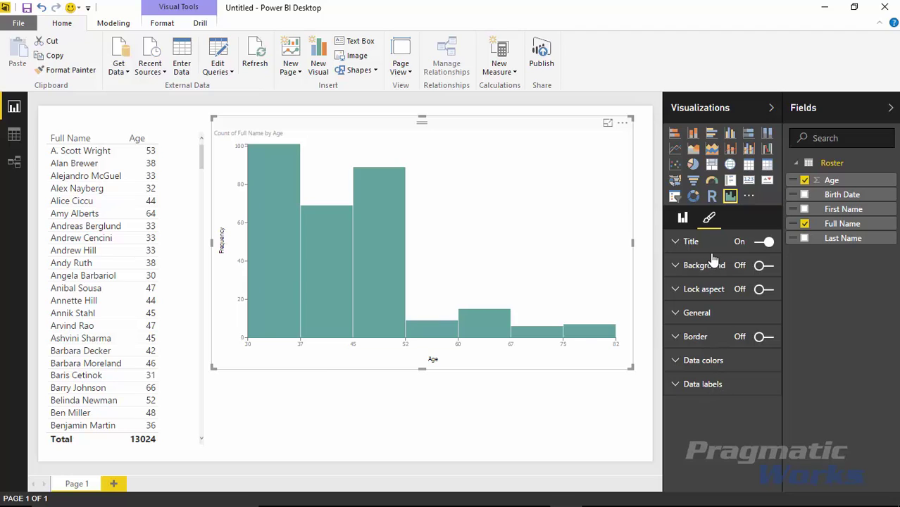
click(762, 242)
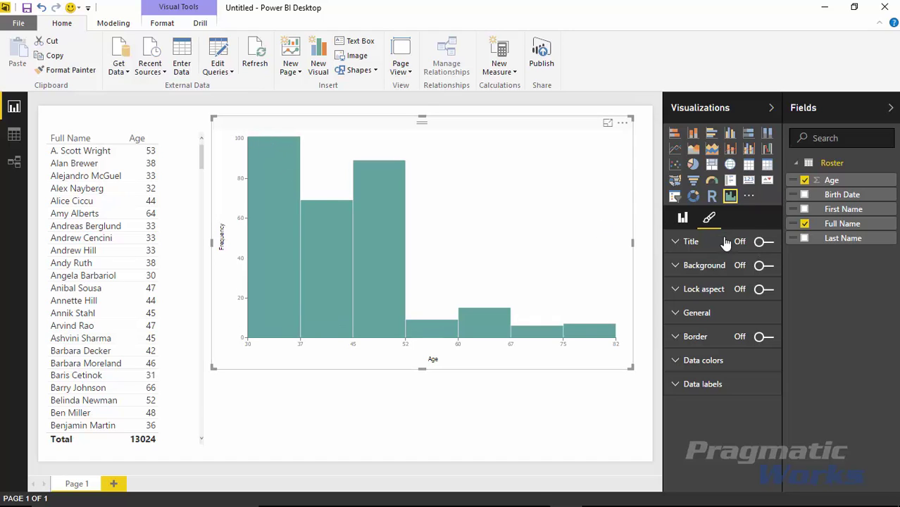
click(750, 240)
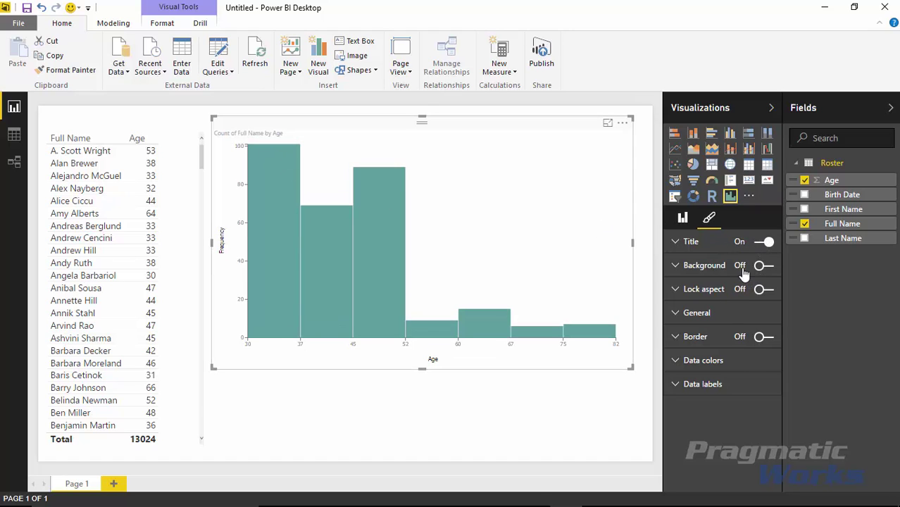
click(759, 267)
click(759, 268)
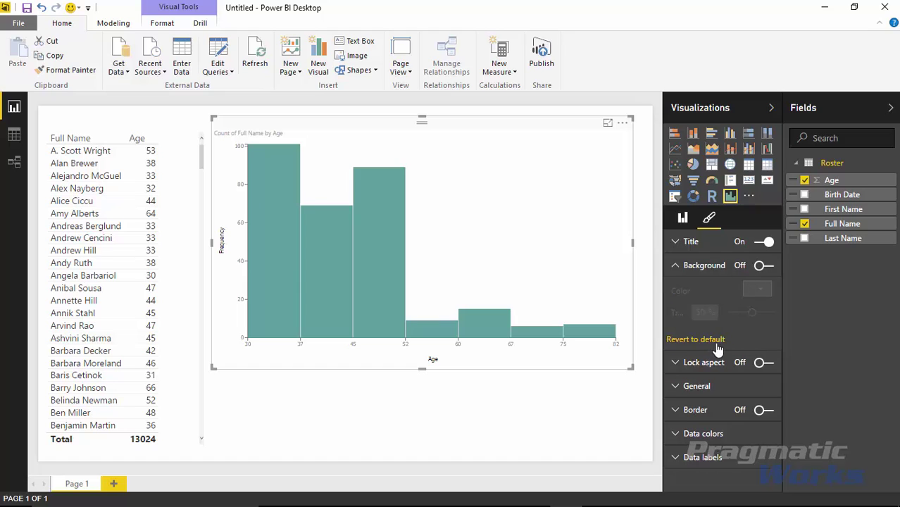
click(675, 265)
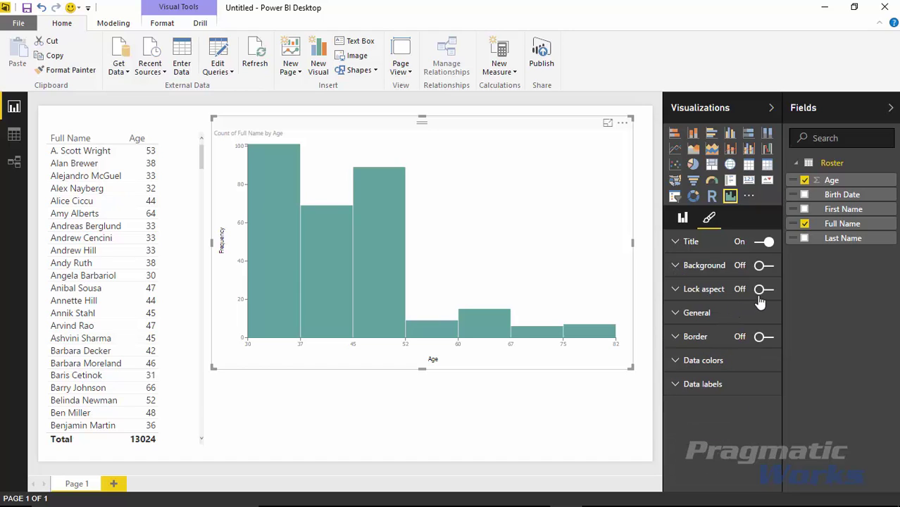
Turn Lock aspect on and shrink the histogram proportionally from its corner.
drag(210, 369, 240, 386)
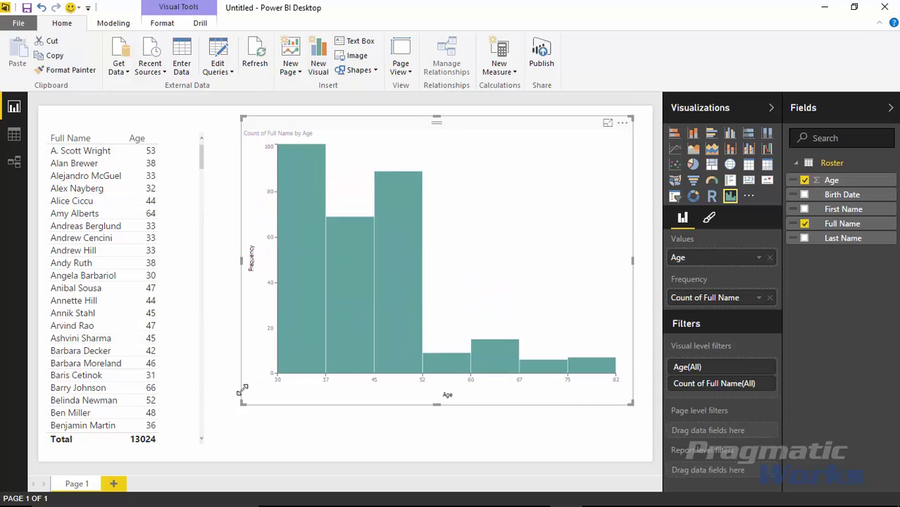
click(709, 218)
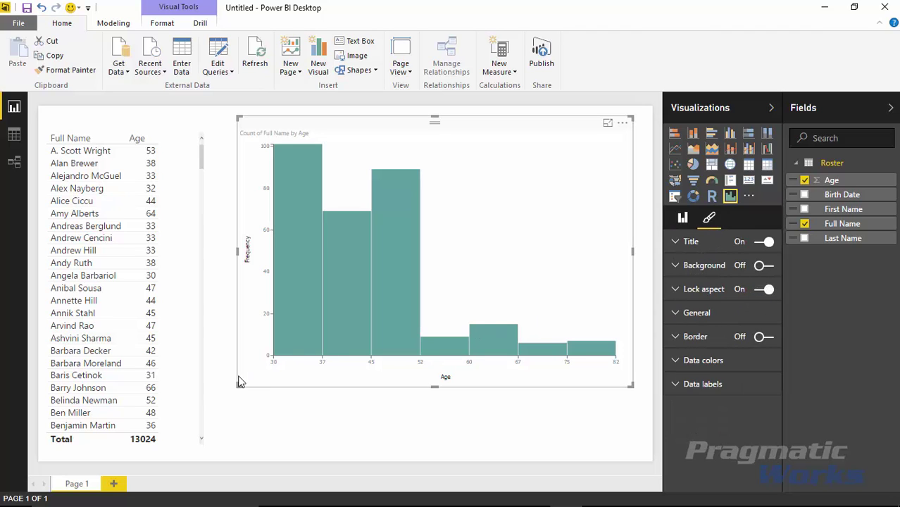
mouse_move(238, 381)
mouse_down()
mouse_move(300, 322)
mouse_move(325, 325)
mouse_move(254, 376)
mouse_up()
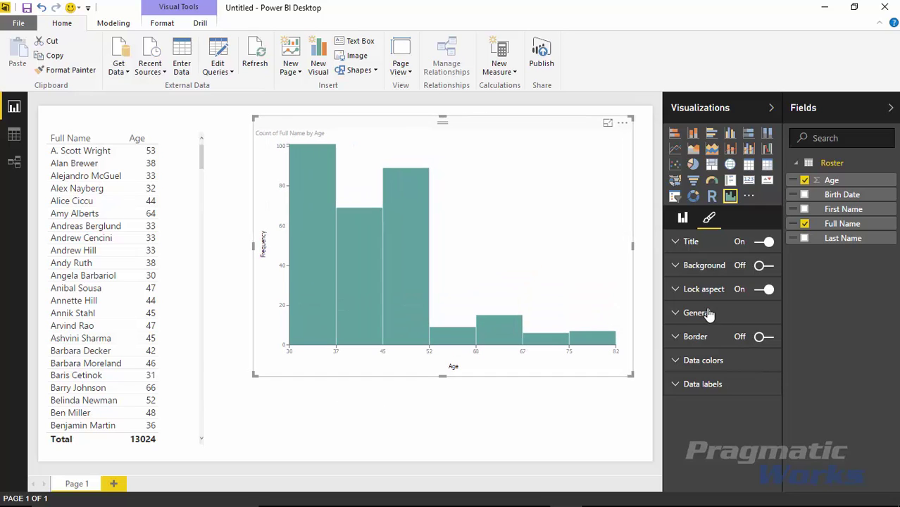
Set the histogram to 12 bins, keeping Frequency on for the vertical axis.
click(675, 315)
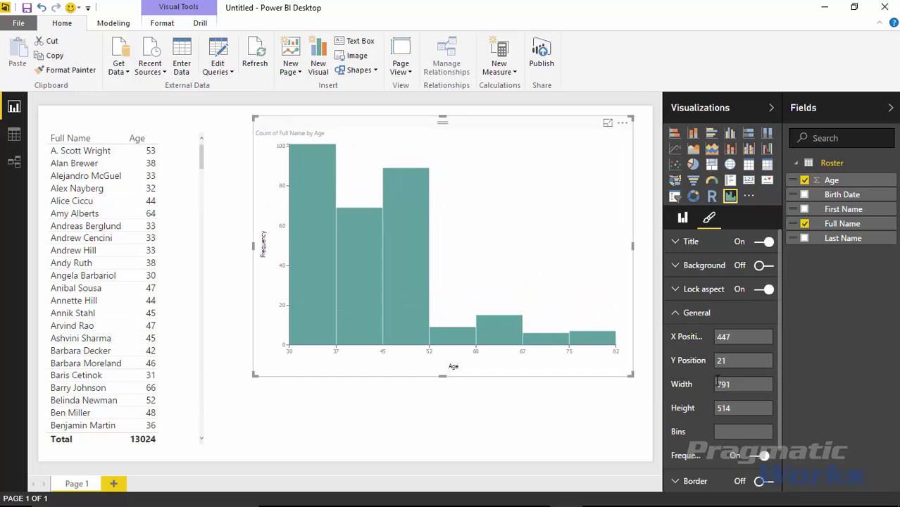
scroll(714, 378, down, 1)
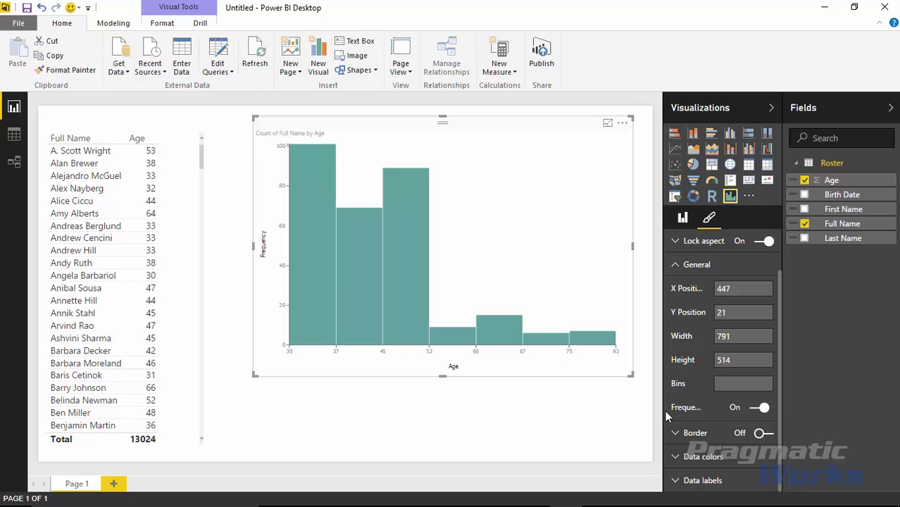
click(756, 415)
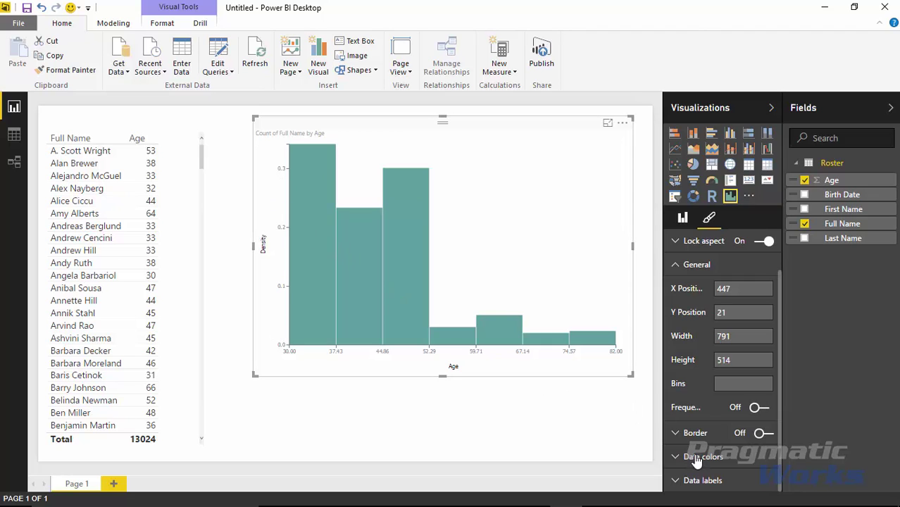
click(754, 409)
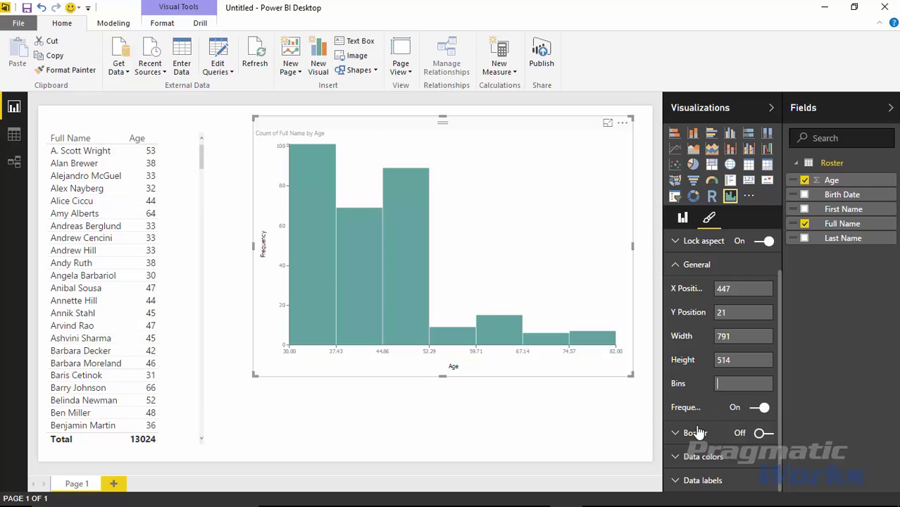
click(725, 386)
key(Return)
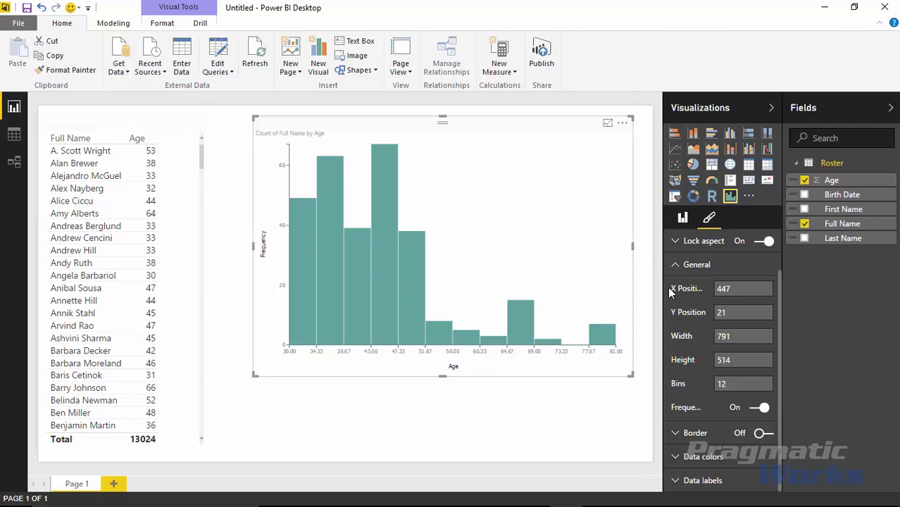
Fill the histogram bars with the orange theme colour, leaving Border off.
click(676, 264)
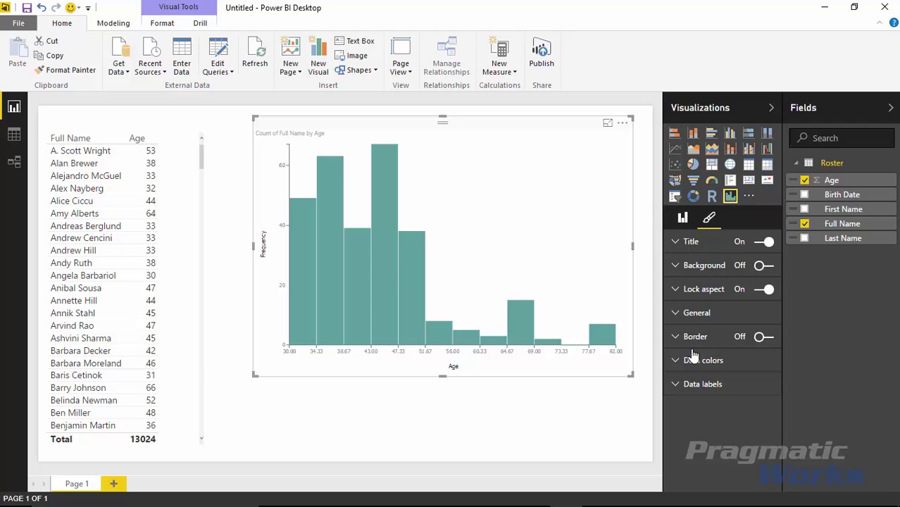
click(759, 338)
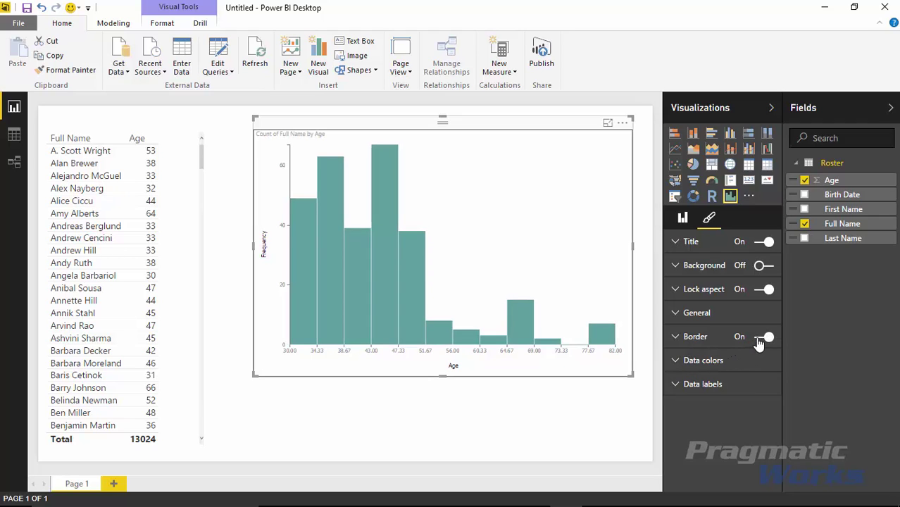
click(758, 338)
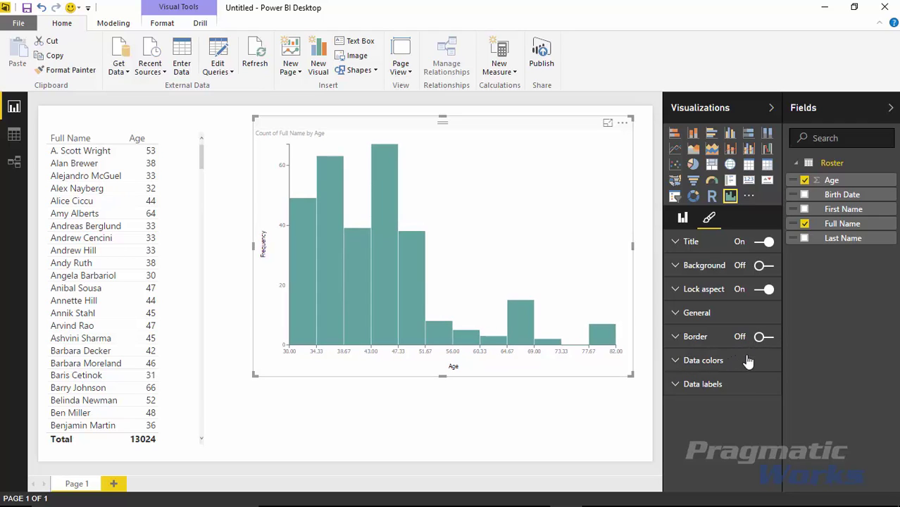
click(673, 361)
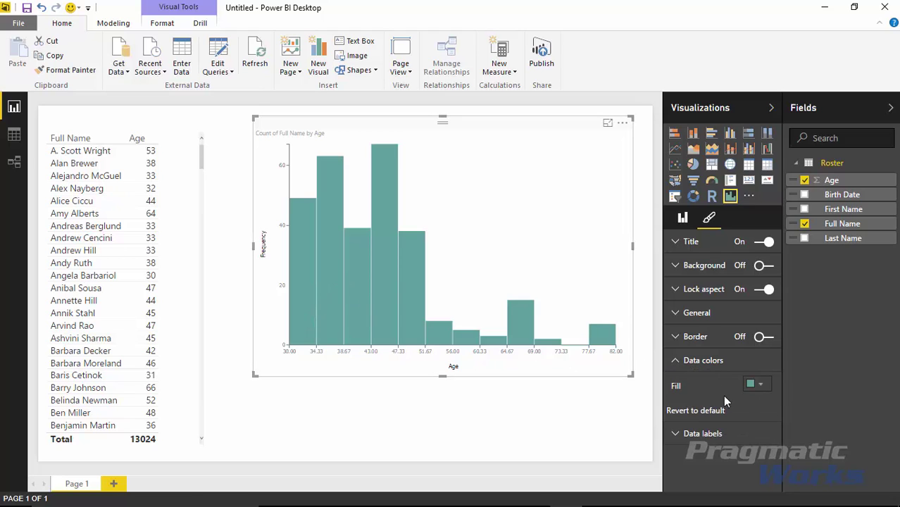
click(758, 385)
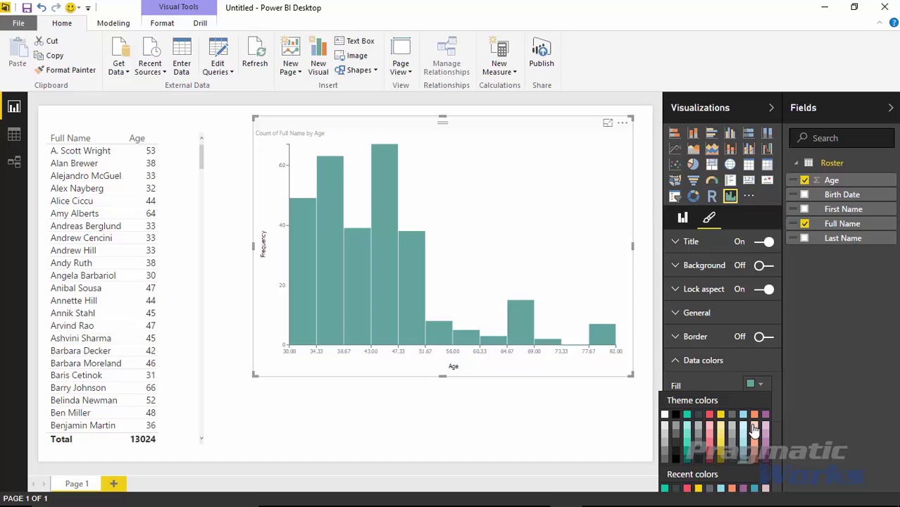
click(756, 417)
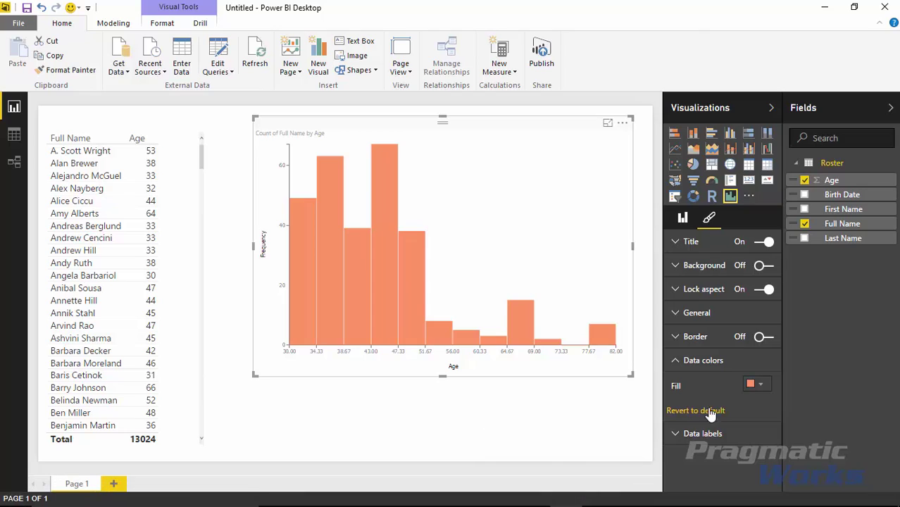
click(675, 364)
Set the histogram's data label decimal places to 0, then reselect the histogram.
click(675, 385)
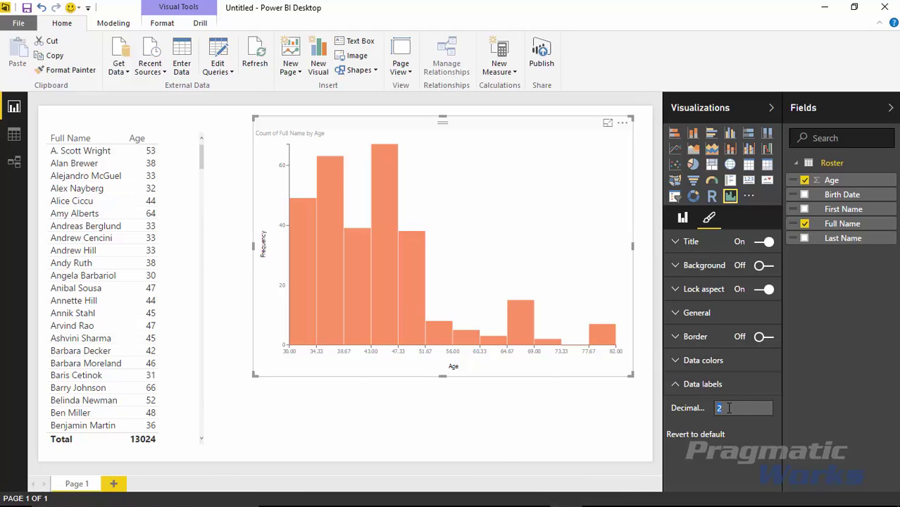
click(562, 414)
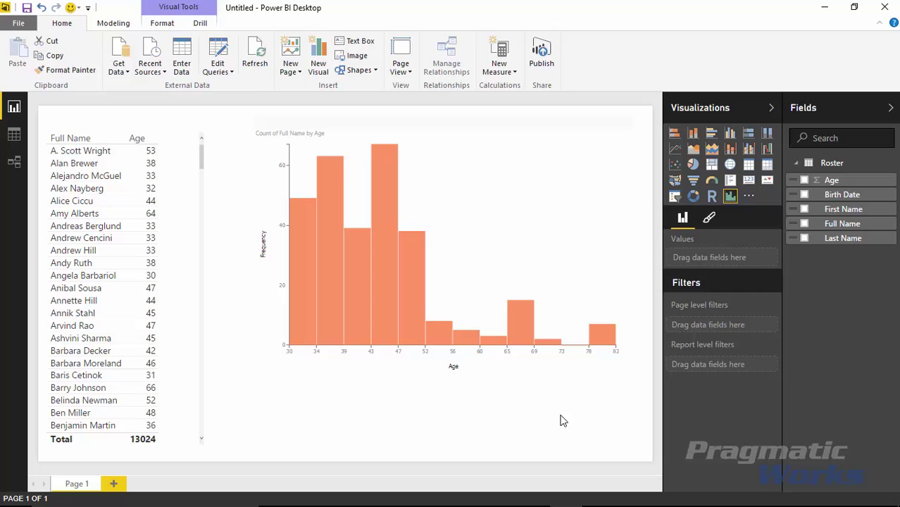
click(392, 371)
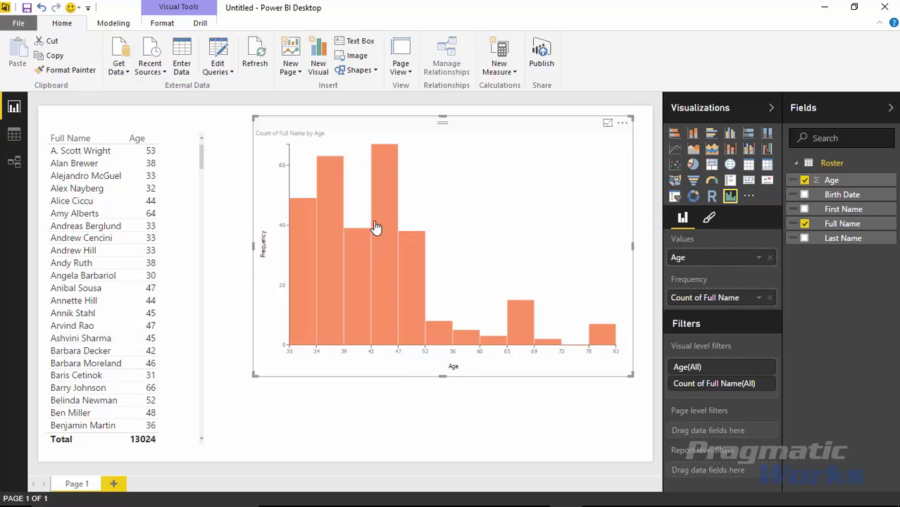
mouse_move(376, 224)
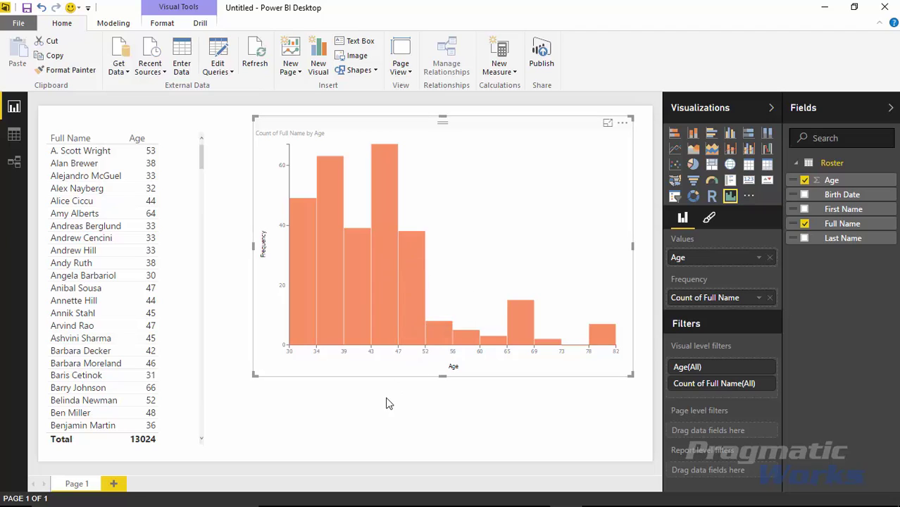
mouse_move(387, 194)
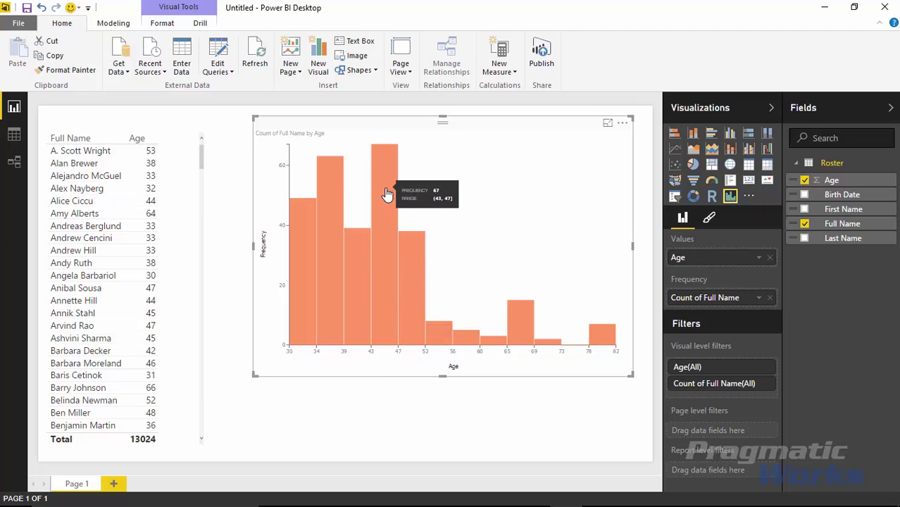
click(387, 194)
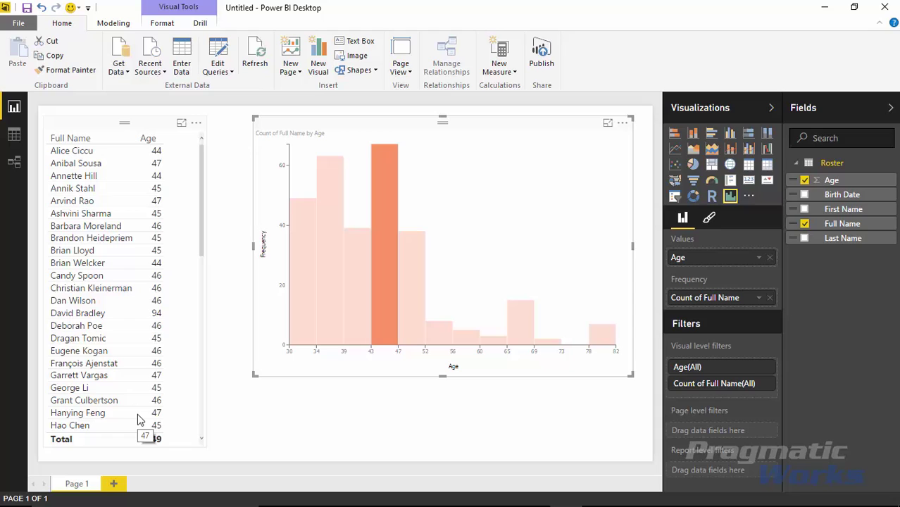
click(547, 342)
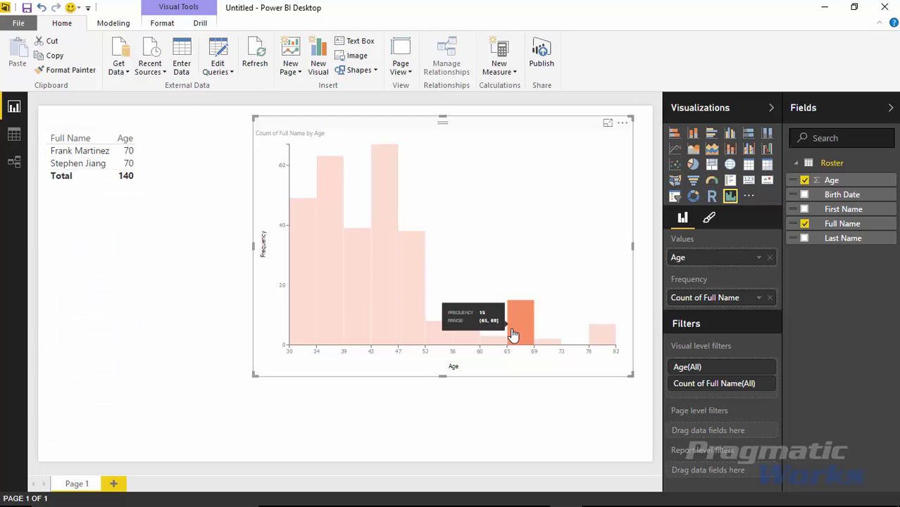
click(513, 334)
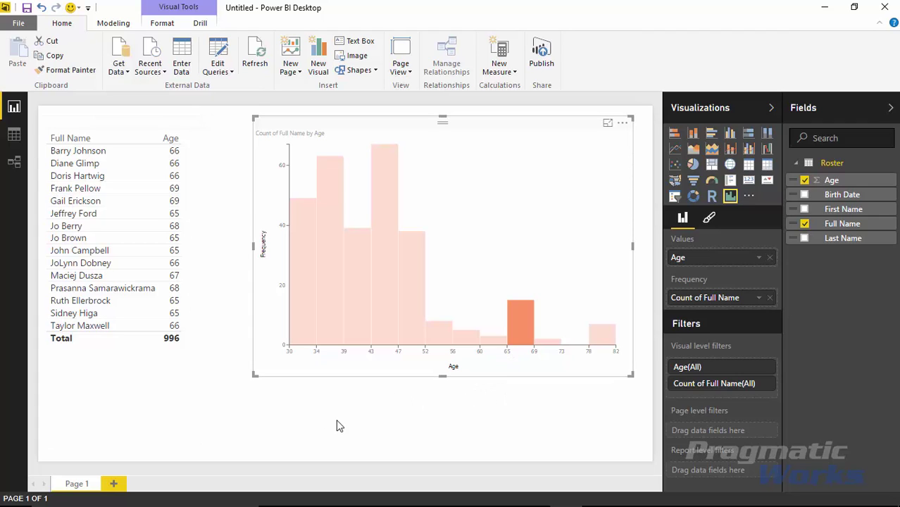
click(473, 271)
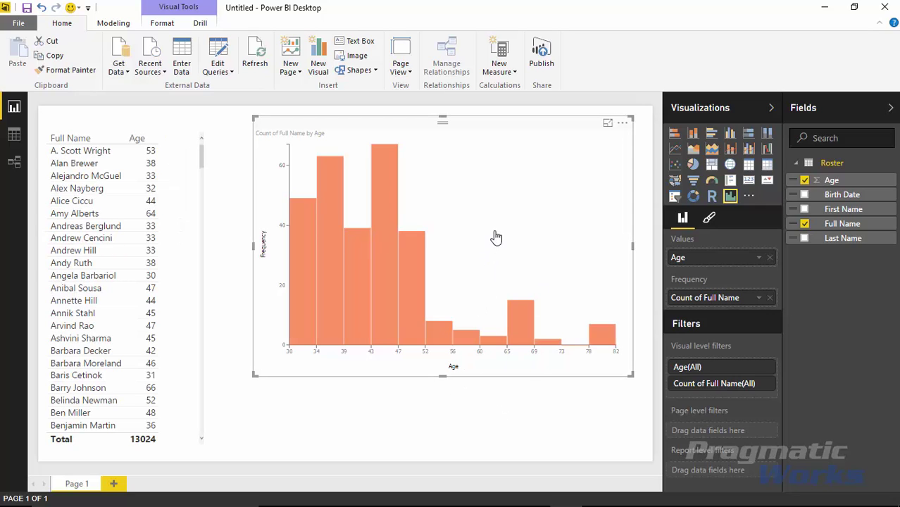
click(607, 123)
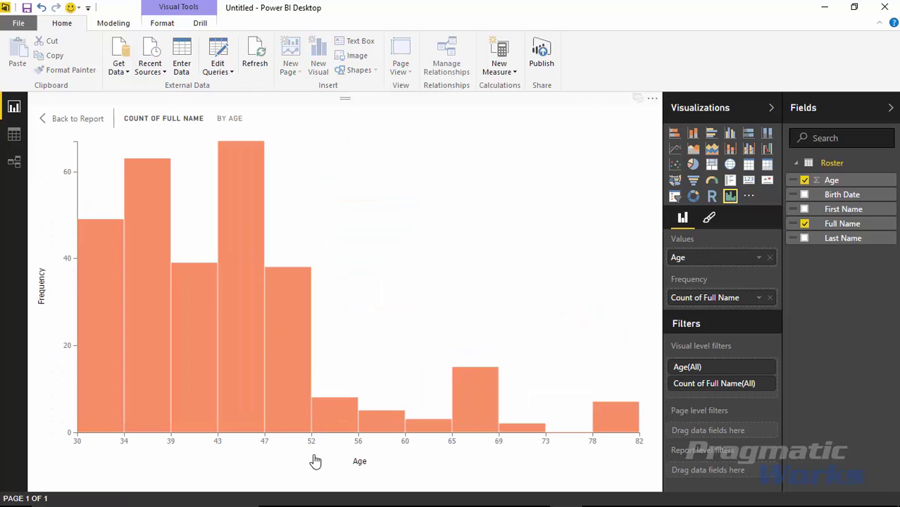
click(82, 119)
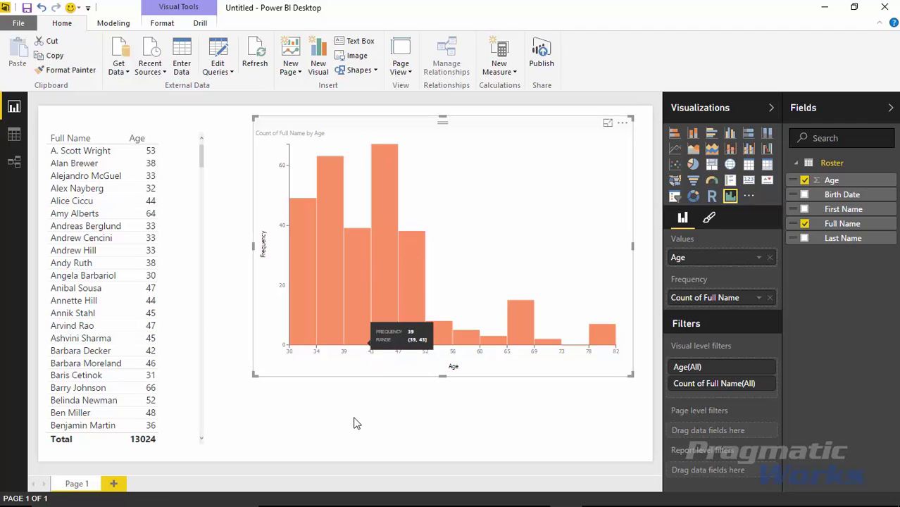